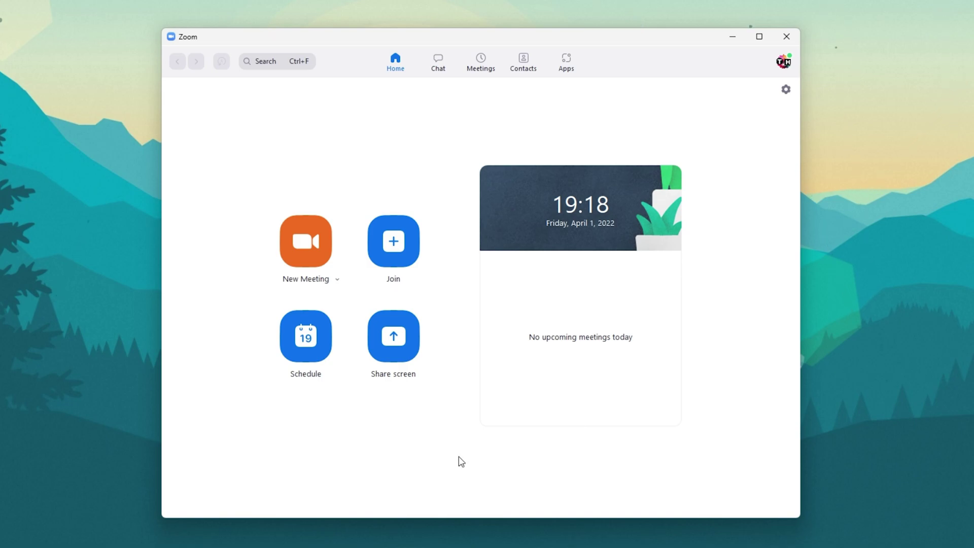
Begin sharing a screen, then cancel the Share Screen dialog
click(394, 348)
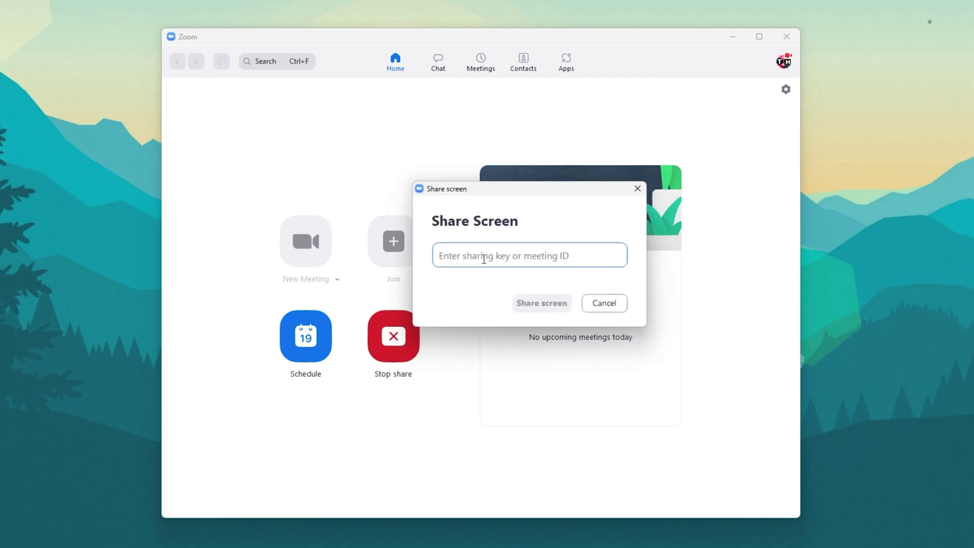
text(key)
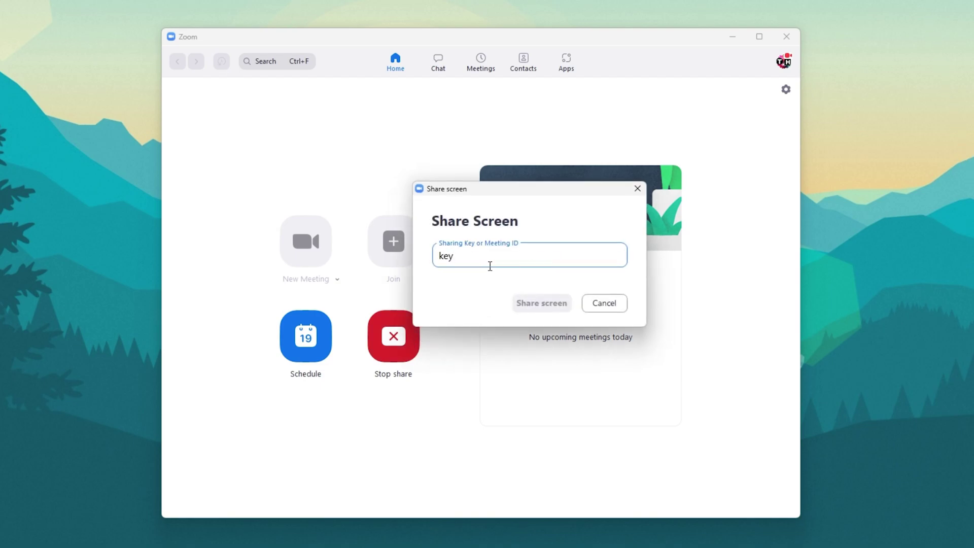
click(588, 313)
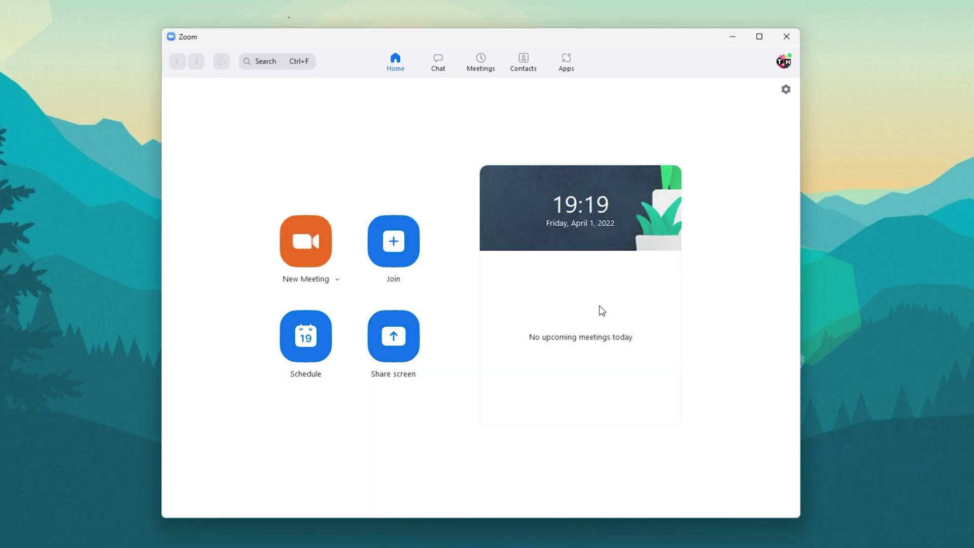
Open Zoom settings on the Share Screen page, minimizing the main window
click(785, 91)
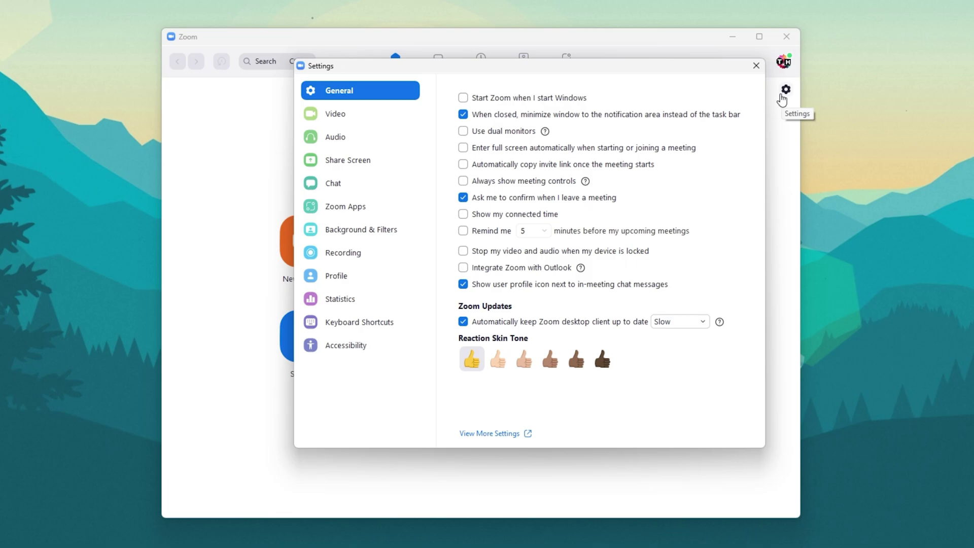
click(732, 37)
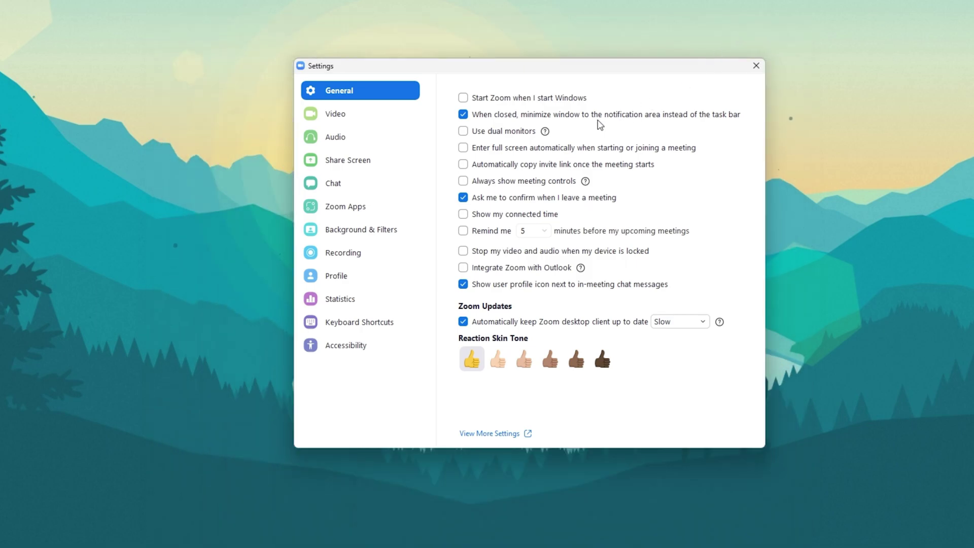
click(355, 163)
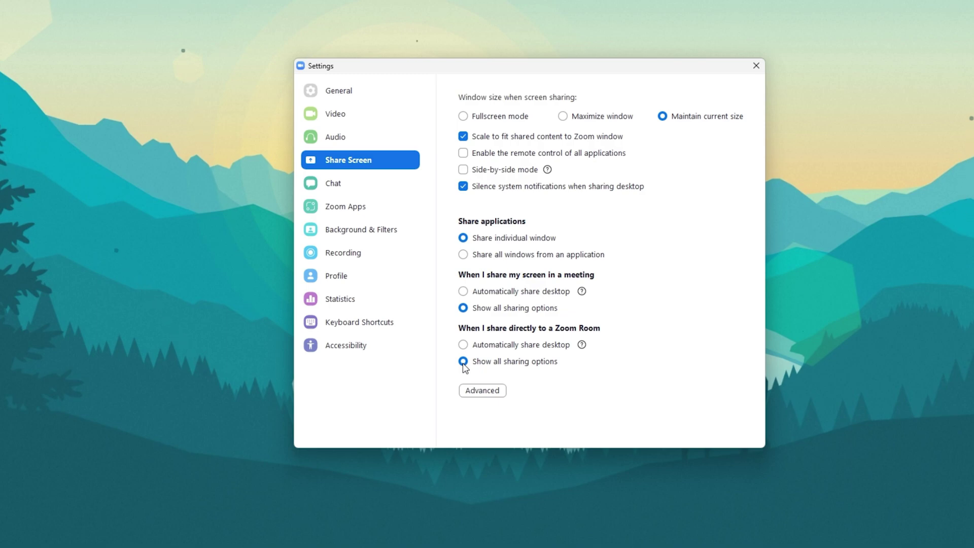
In Advanced sharing settings, enable the frame-rate limit at 15 fps
click(481, 391)
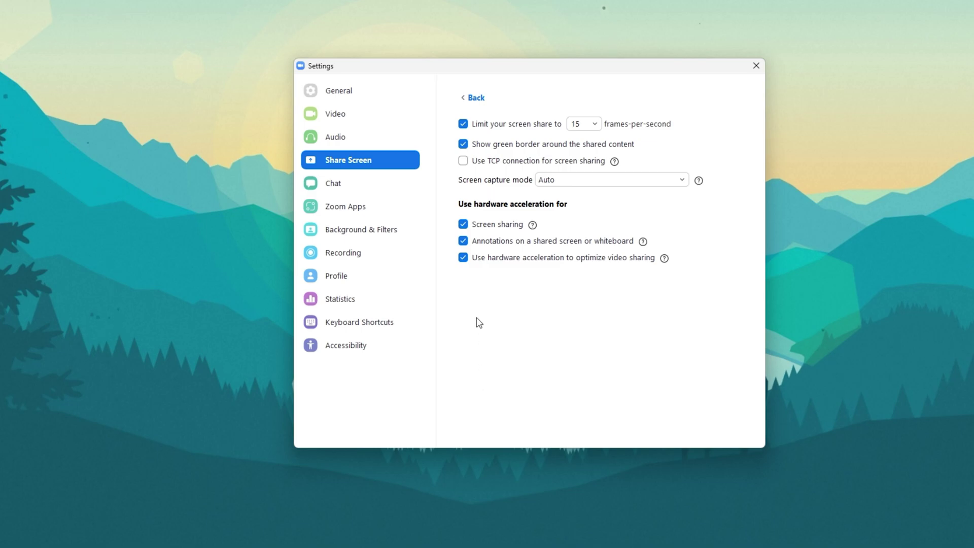
click(463, 124)
click(463, 125)
click(583, 125)
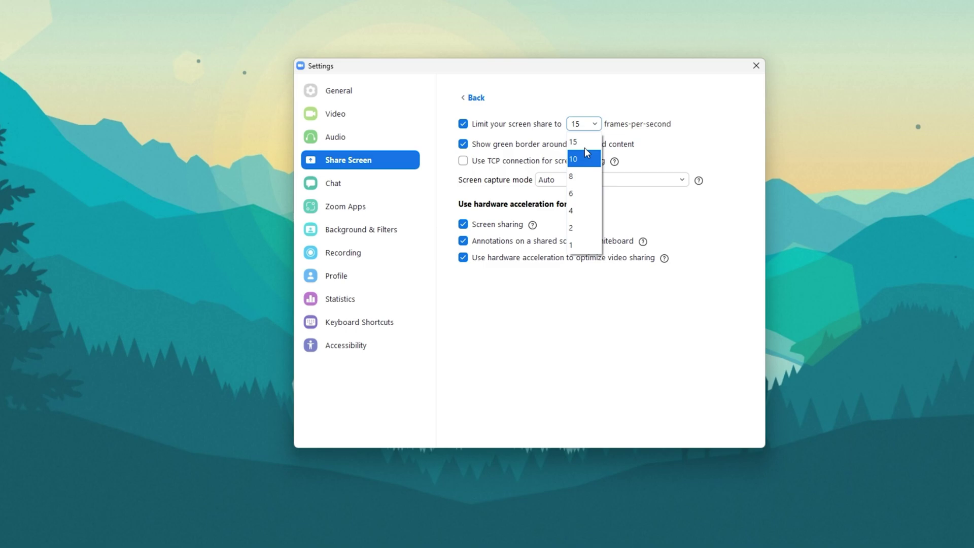
click(585, 147)
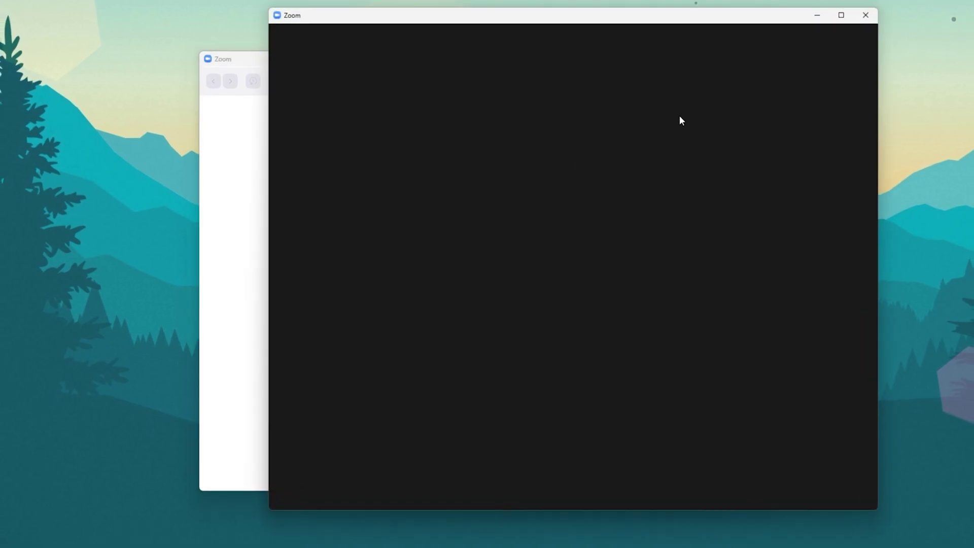
Start a new meeting and choose a window or application to share
click(245, 63)
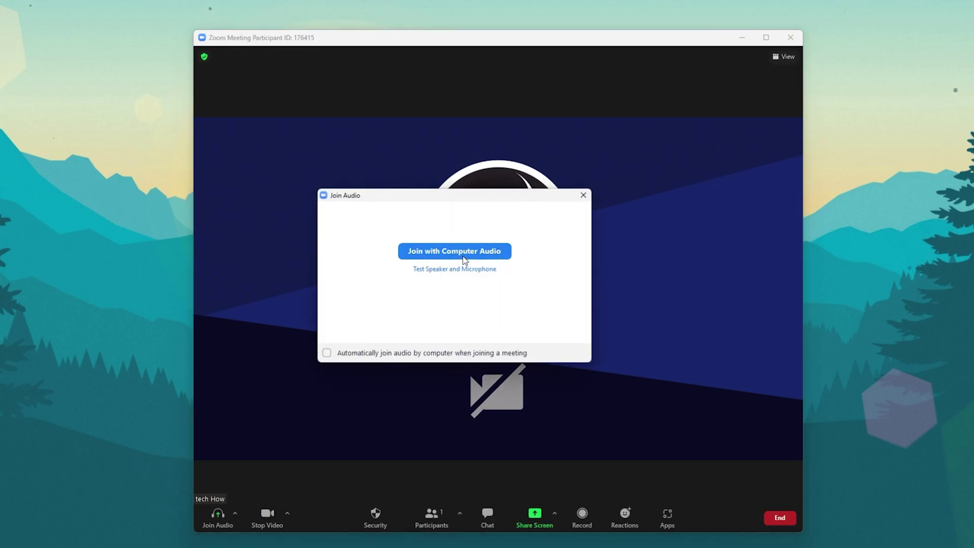
click(553, 514)
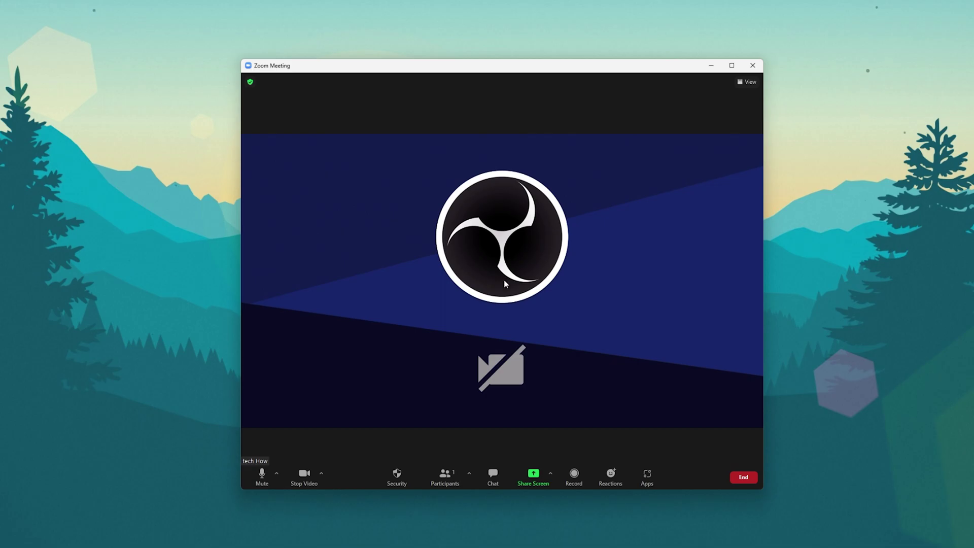
End the running meeting for all participants
click(744, 478)
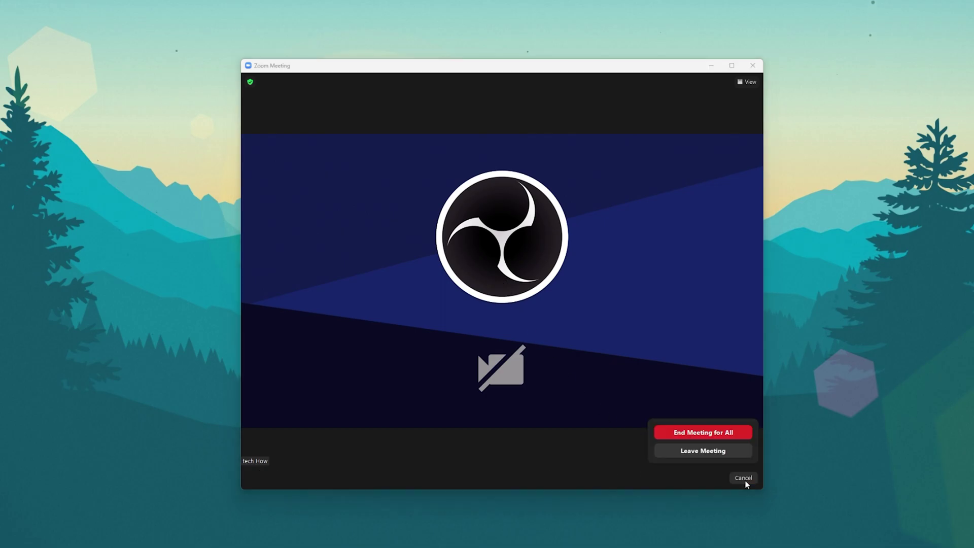
click(725, 432)
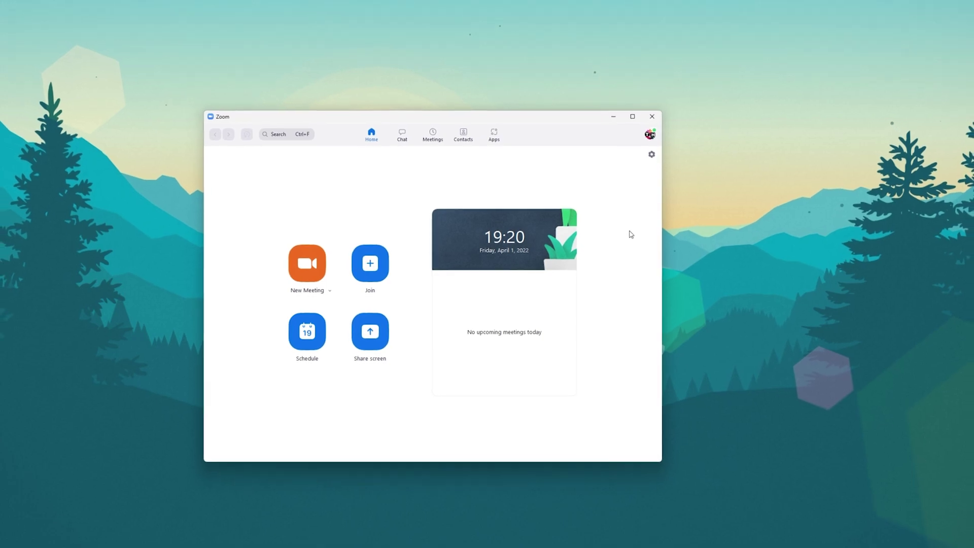